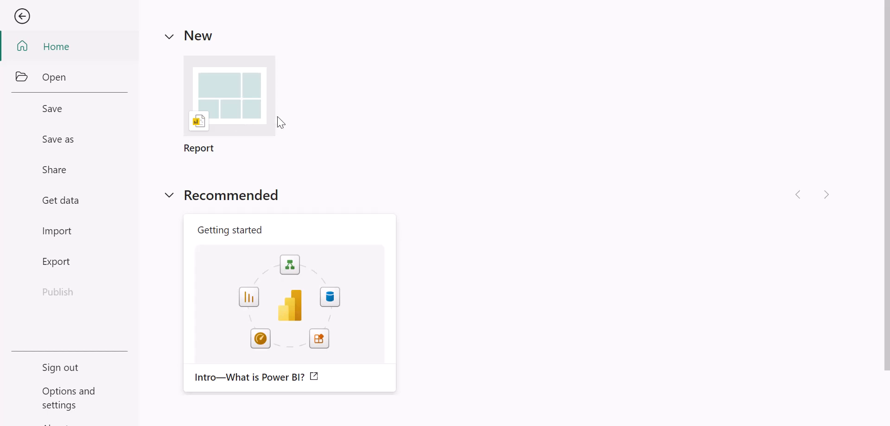
# Create a new blank report and dismiss the startup splash window.
pyautogui.click(240, 121)
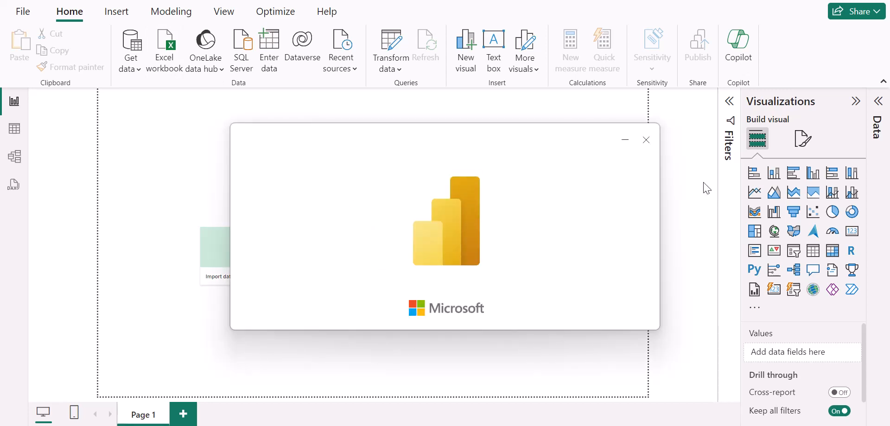
pyautogui.click(647, 140)
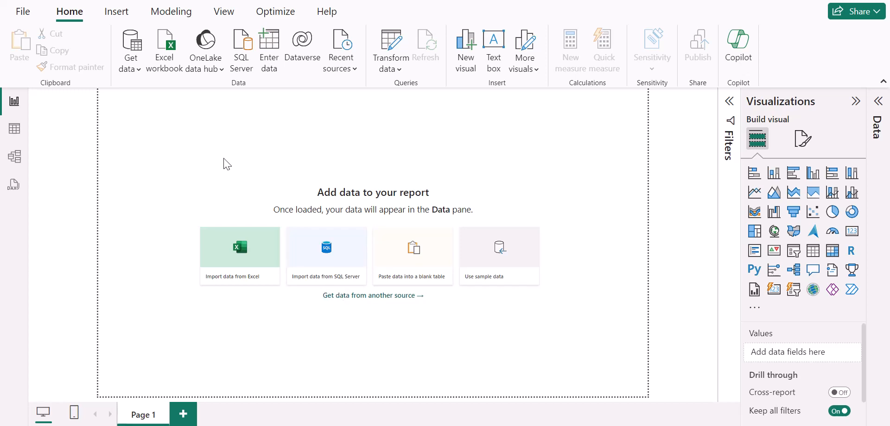
pyautogui.click(131, 64)
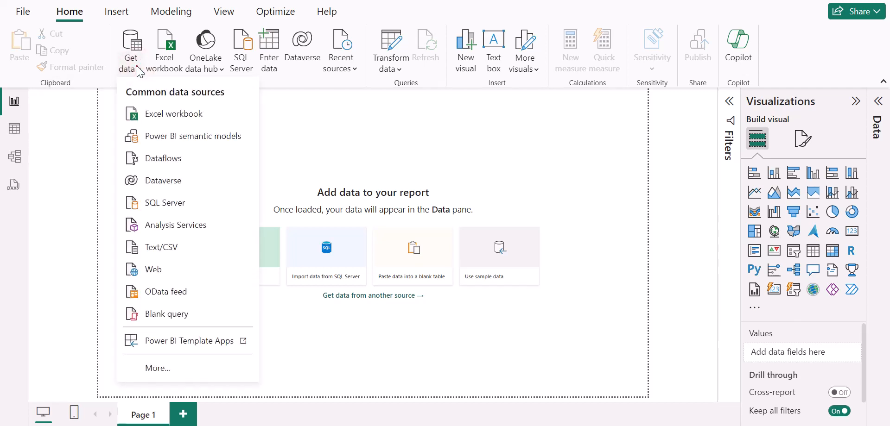
pyautogui.click(138, 67)
pyautogui.click(129, 58)
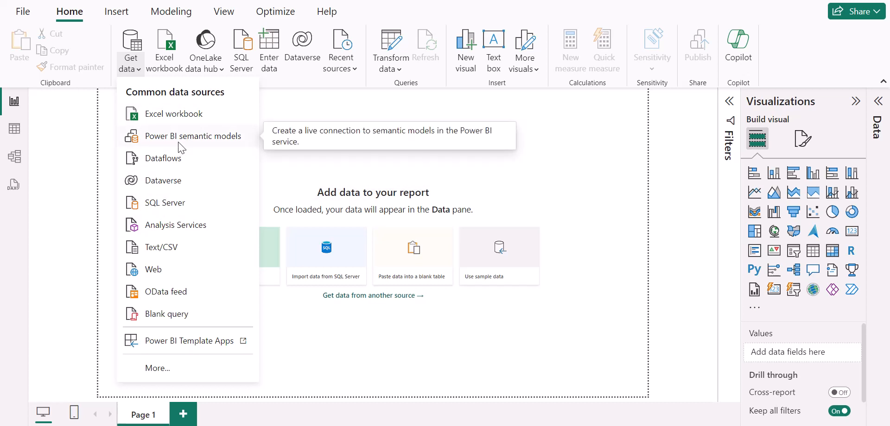
pyautogui.click(340, 181)
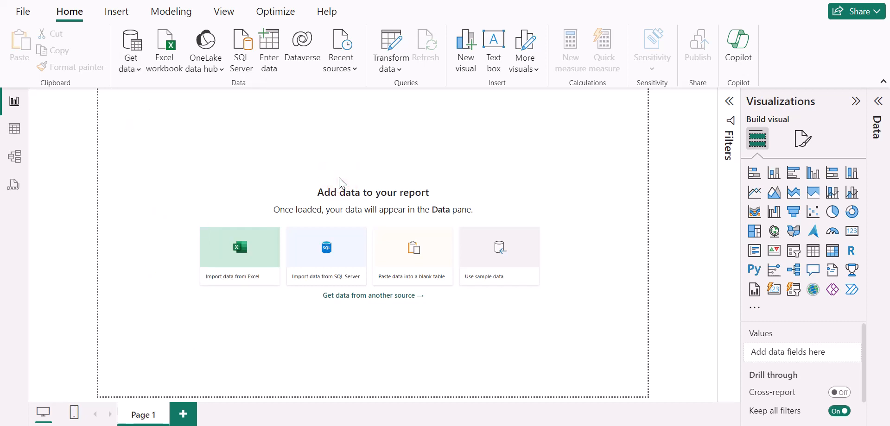
# Import the Data sheet from the Excel workbook Employee Sample Data.xlsx and load it into the report.
pyautogui.click(246, 263)
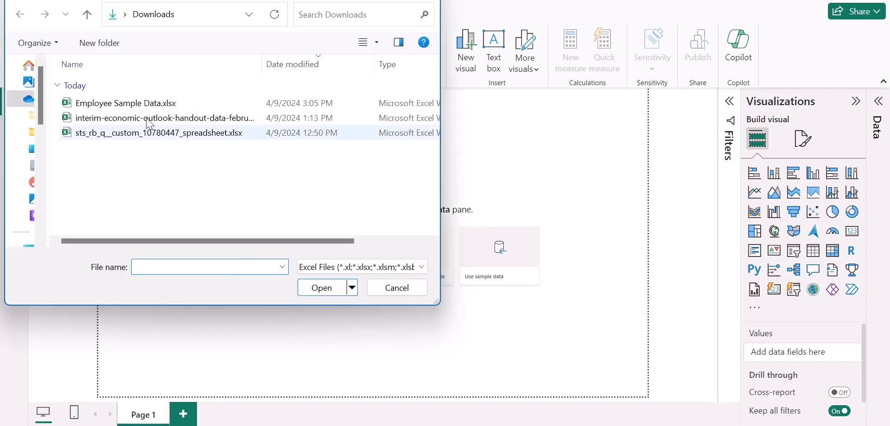
pyautogui.click(142, 103)
pyautogui.doubleClick(142, 103)
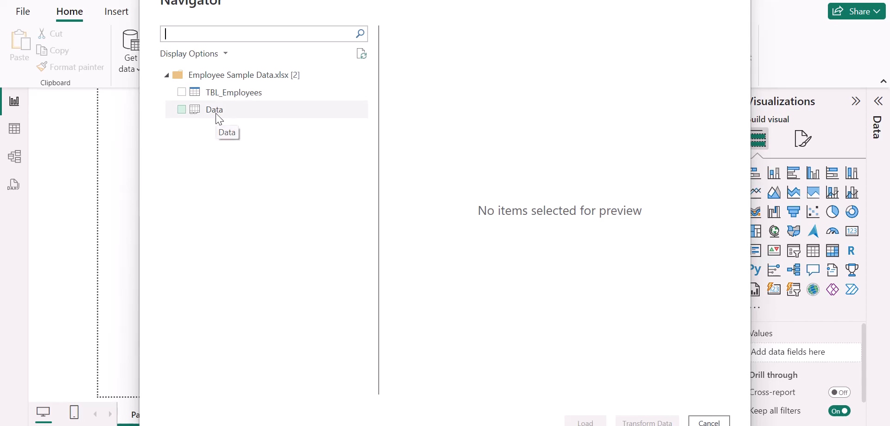
pyautogui.click(182, 110)
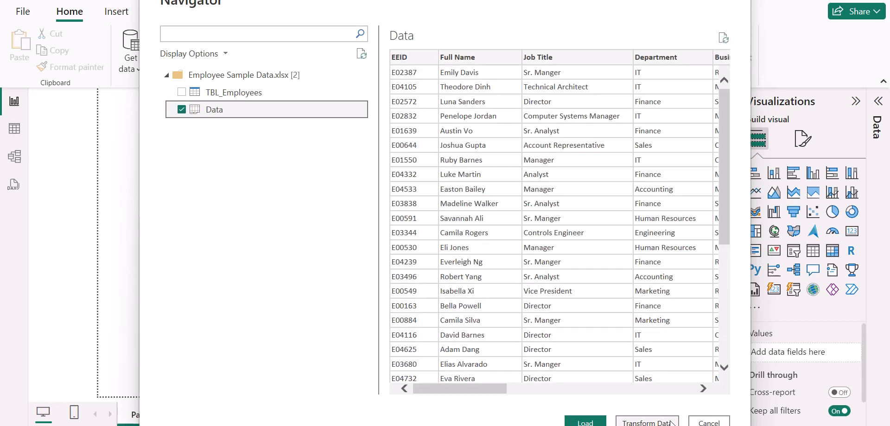
pyautogui.moveTo(656, 2); pyautogui.dragTo(531, 3)
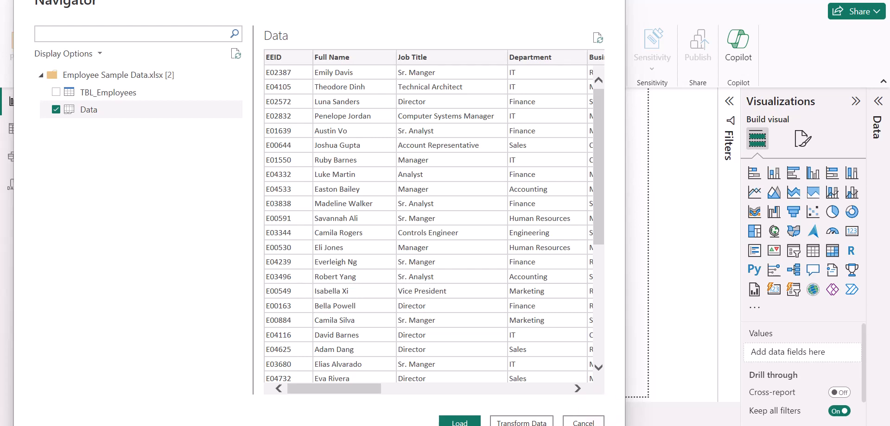
pyautogui.click(460, 422)
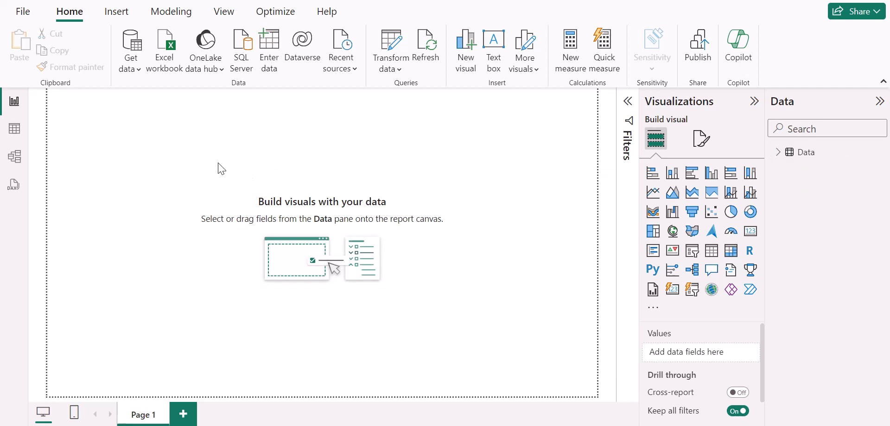
# Examine the imported Data table's columns, its card in the model and the options of the Job Title column, and return to the report canvas.
pyautogui.click(18, 132)
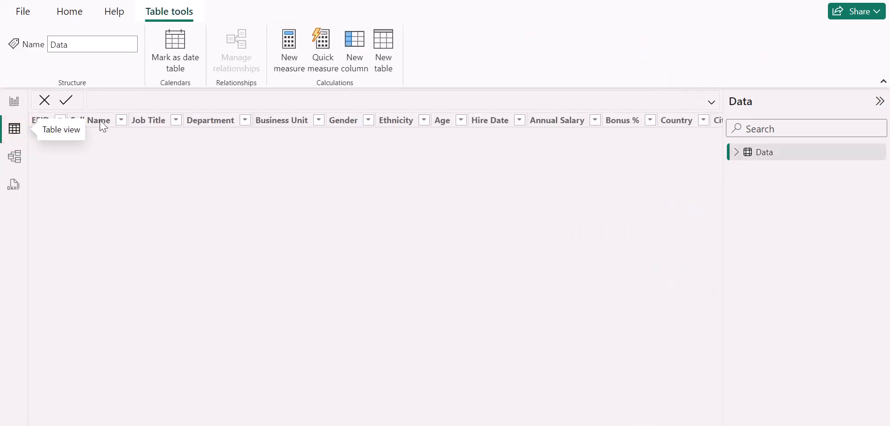
pyautogui.hscroll(5, 226, 200)
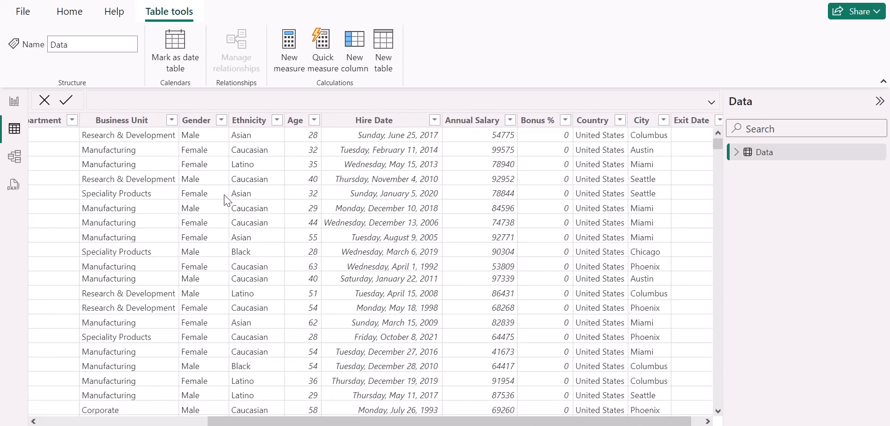
pyautogui.click(21, 153)
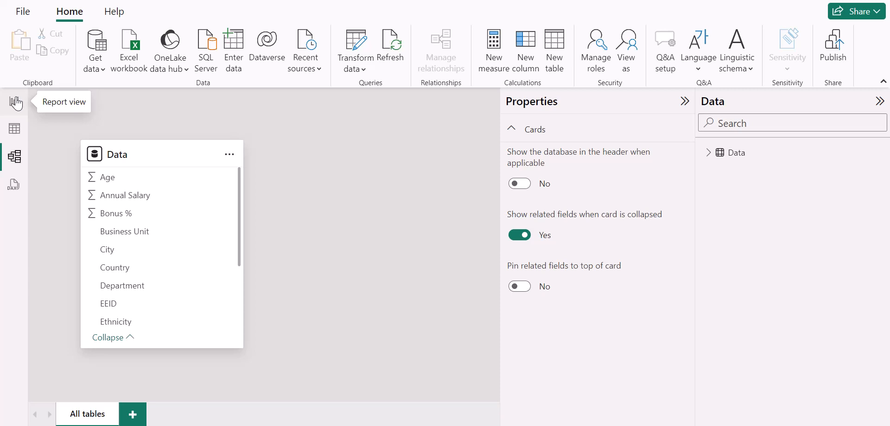
pyautogui.click(15, 128)
pyautogui.hscroll(1, 289, 179)
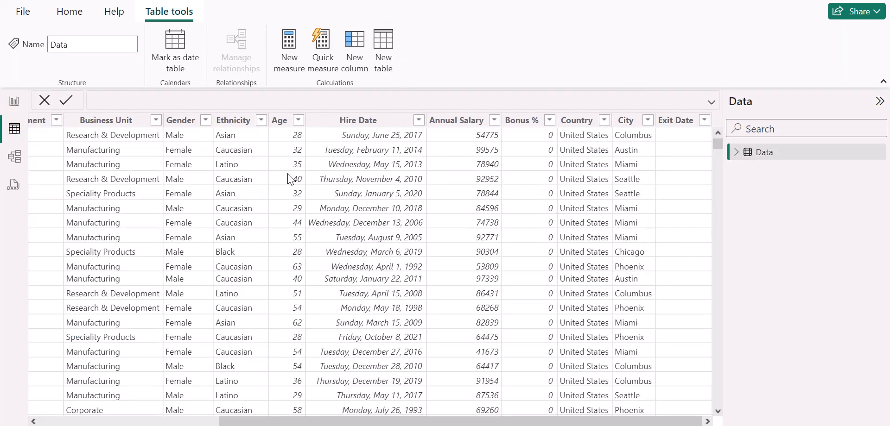
pyautogui.hscroll(-6, 375, 180)
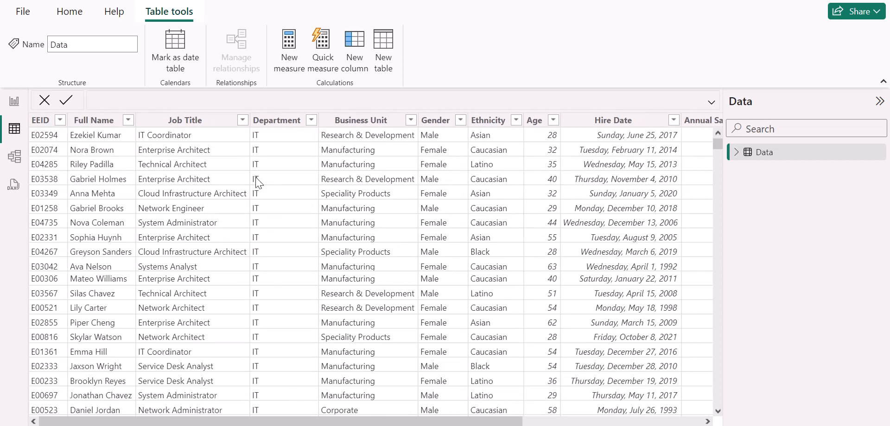
pyautogui.click(197, 122)
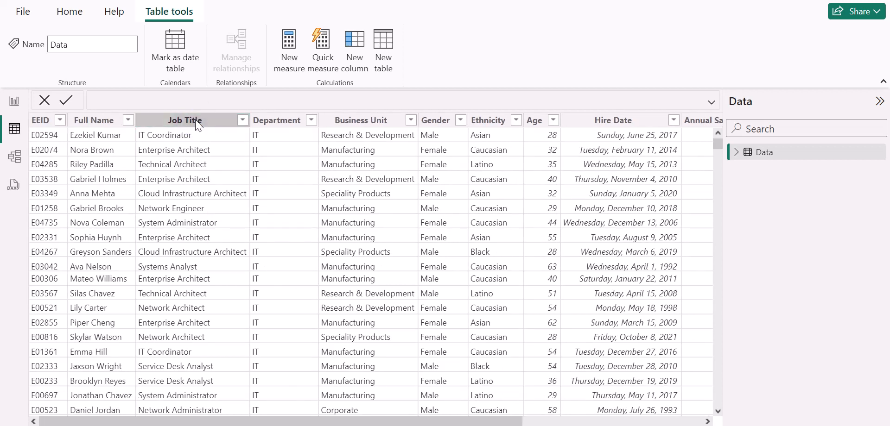
pyautogui.rightClick(195, 120)
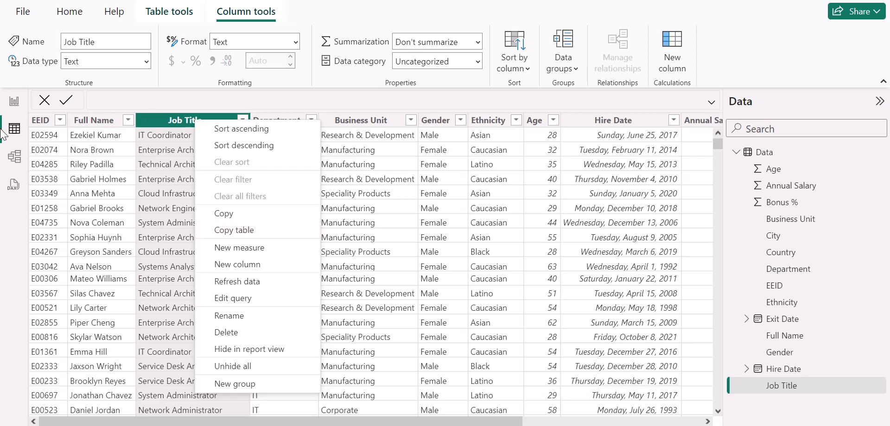
pyautogui.click(14, 101)
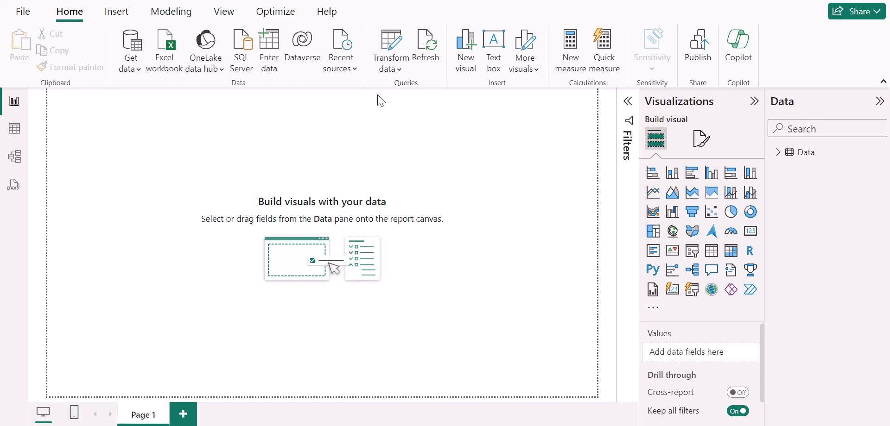
# Open the Data query in the Power Query Editor, examine the Job Title column's transformation options, and close the editor.
pyautogui.click(383, 67)
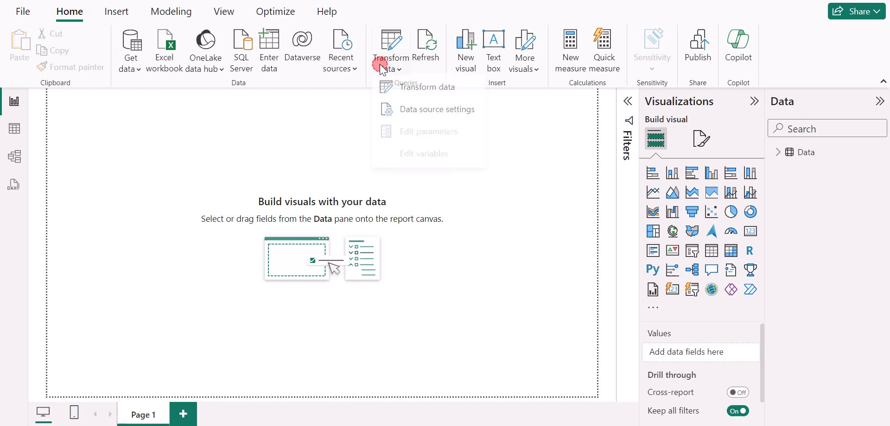
pyautogui.click(425, 92)
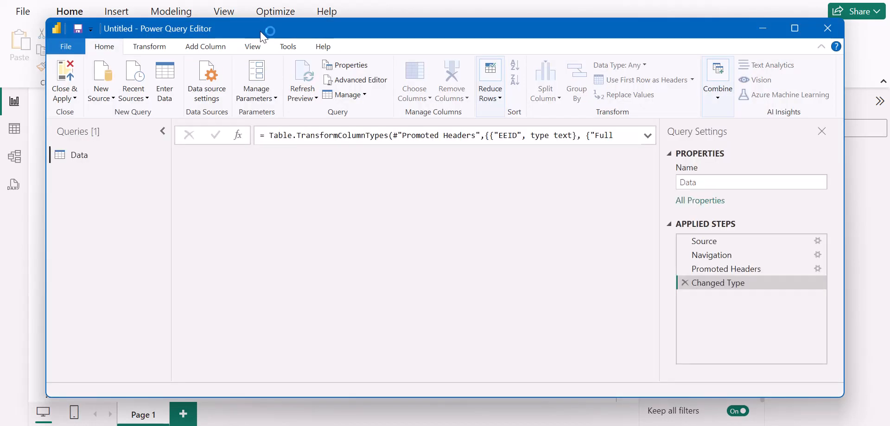
pyautogui.moveTo(261, 32); pyautogui.dragTo(245, 29)
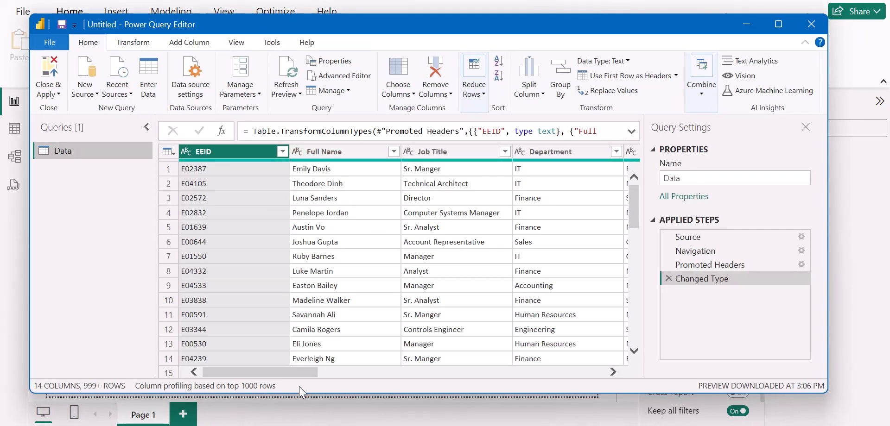
pyautogui.moveTo(304, 375); pyautogui.dragTo(328, 373)
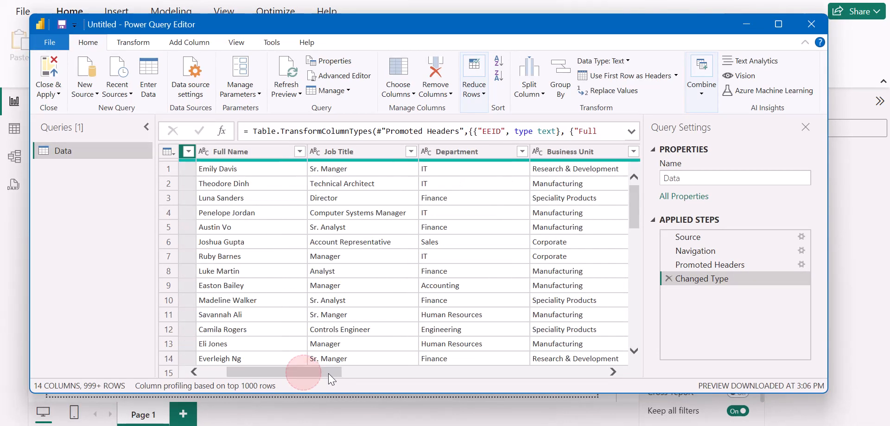
pyautogui.click(348, 149)
pyautogui.rightClick(344, 150)
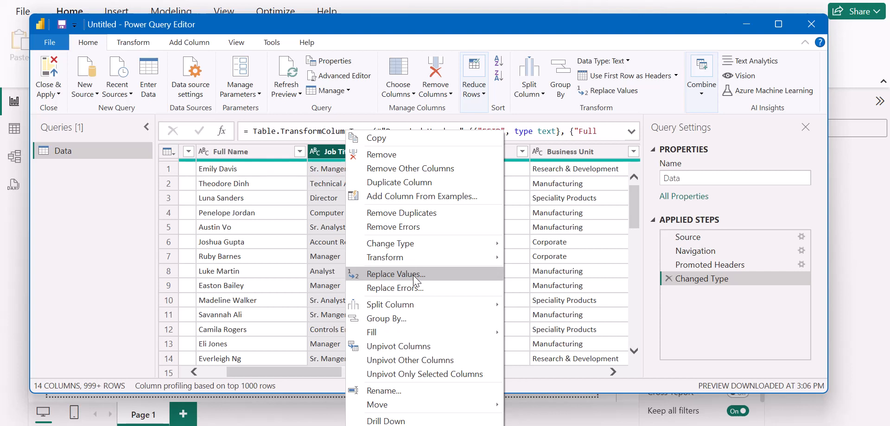
pyautogui.click(417, 318)
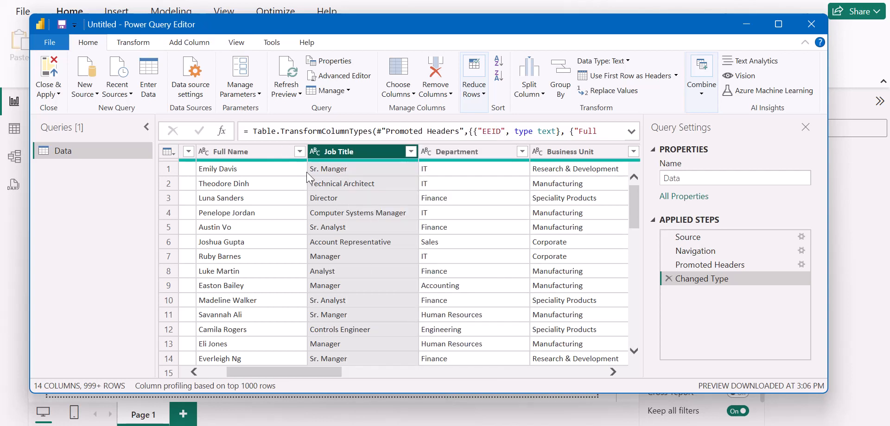
pyautogui.click(820, 28)
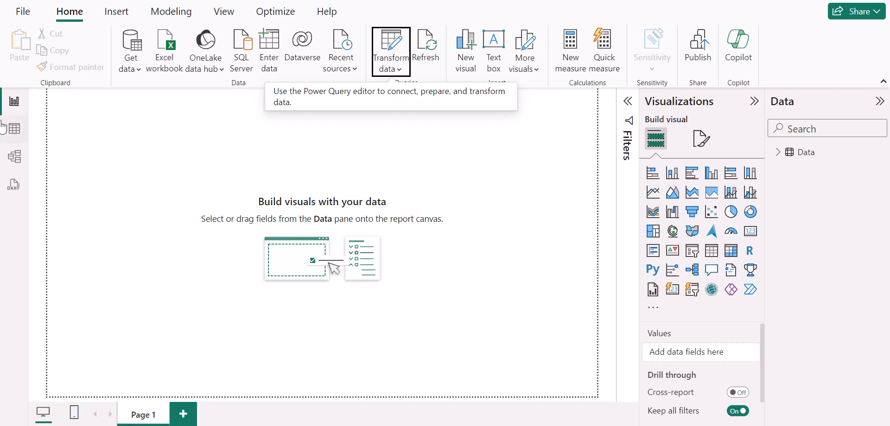
pyautogui.click(204, 183)
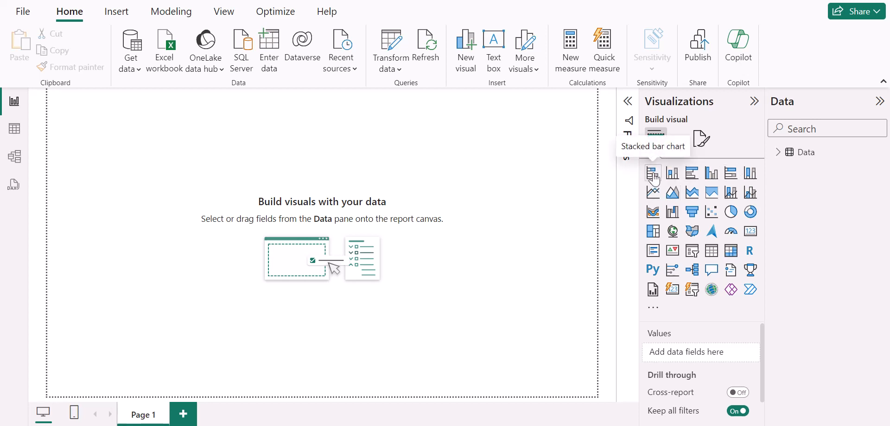
# Add a line chart with Age on the X-axis and the sum of Annual Salary on the Y-axis, and enlarge it across most of the canvas.
pyautogui.click(779, 153)
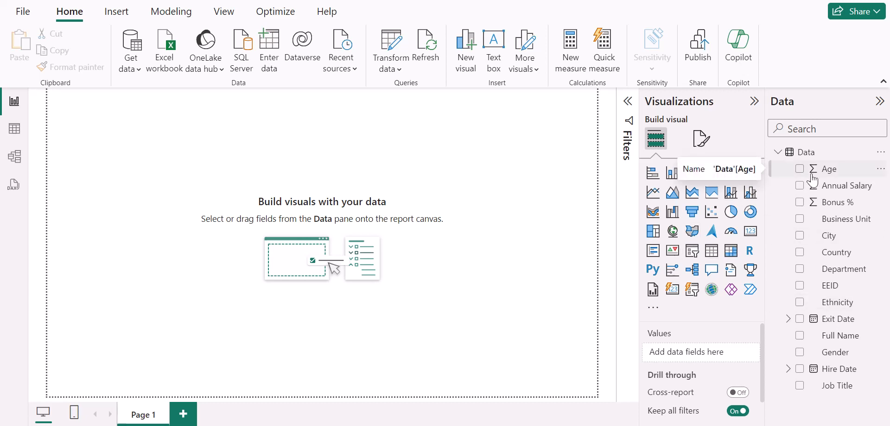
pyautogui.click(659, 197)
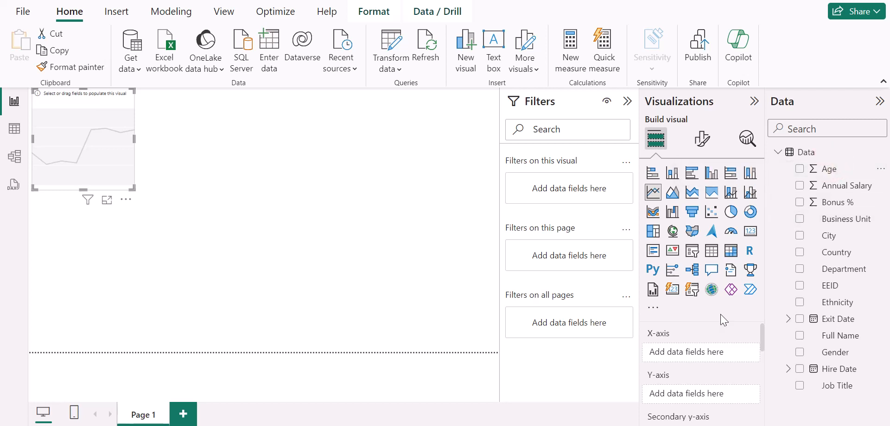
pyautogui.click(798, 170)
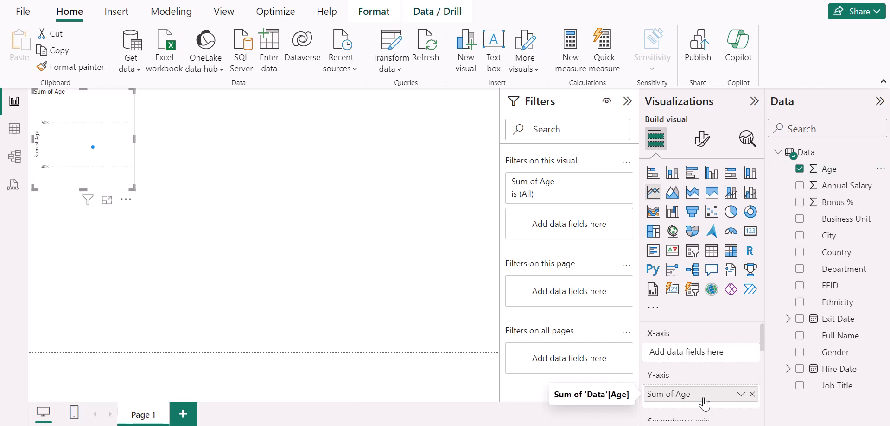
pyautogui.moveTo(704, 403); pyautogui.dragTo(710, 364)
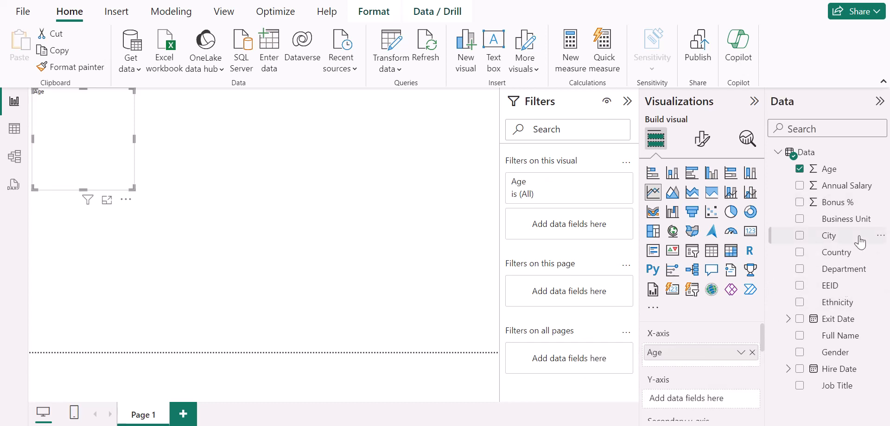
pyautogui.click(798, 186)
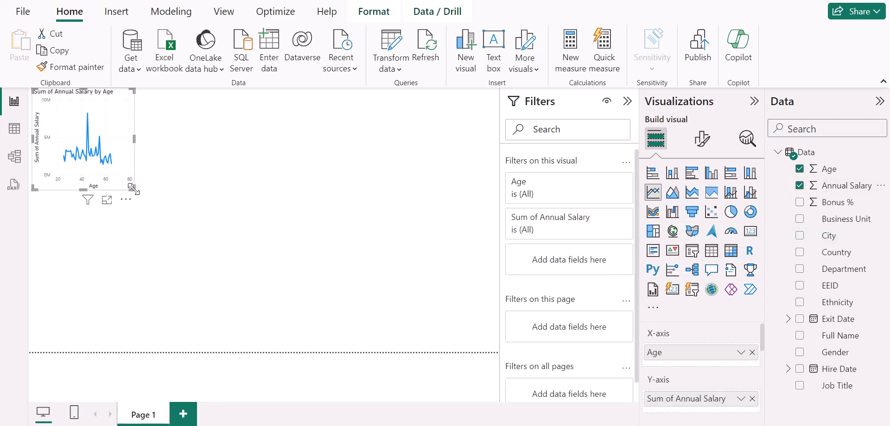
pyautogui.moveTo(133, 188); pyautogui.dragTo(363, 307)
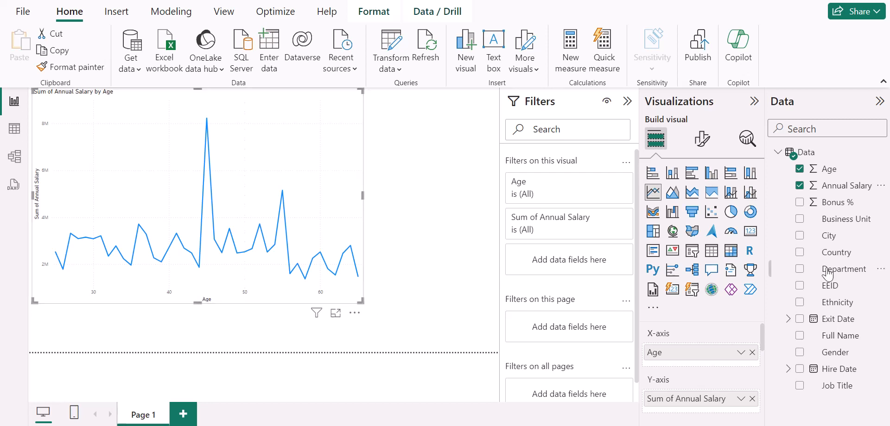
# Look through the line chart's X-axis and general formatting options, and return to its field settings.
pyautogui.click(704, 139)
pyautogui.click(652, 238)
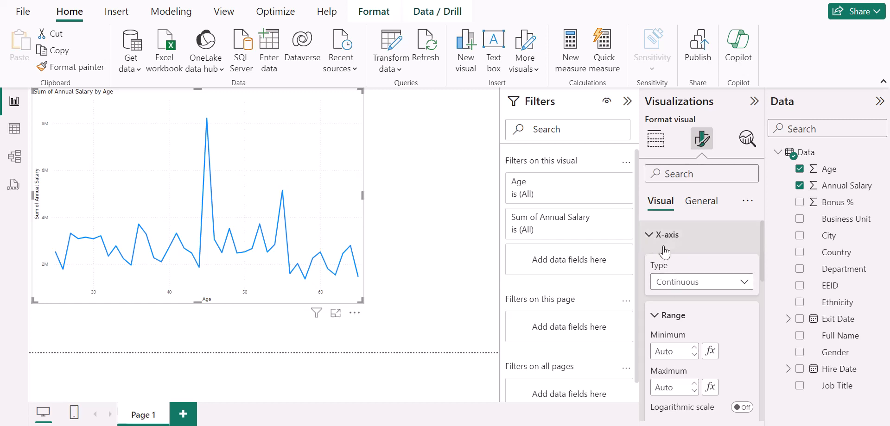
pyautogui.click(649, 236)
pyautogui.click(700, 201)
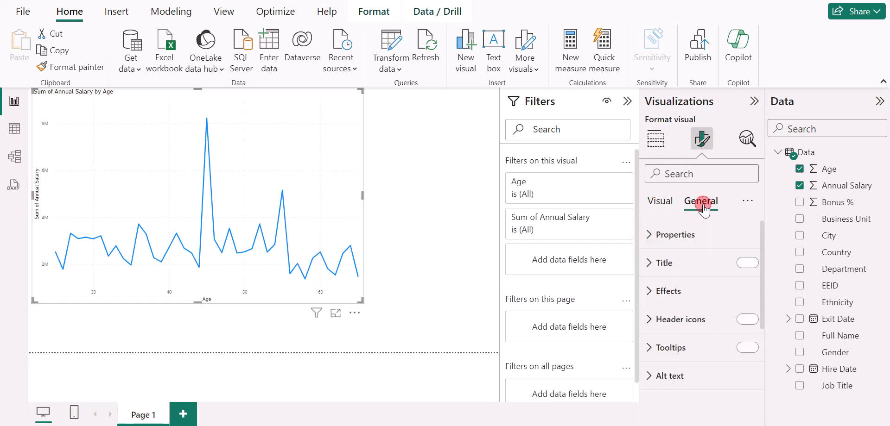
pyautogui.click(656, 139)
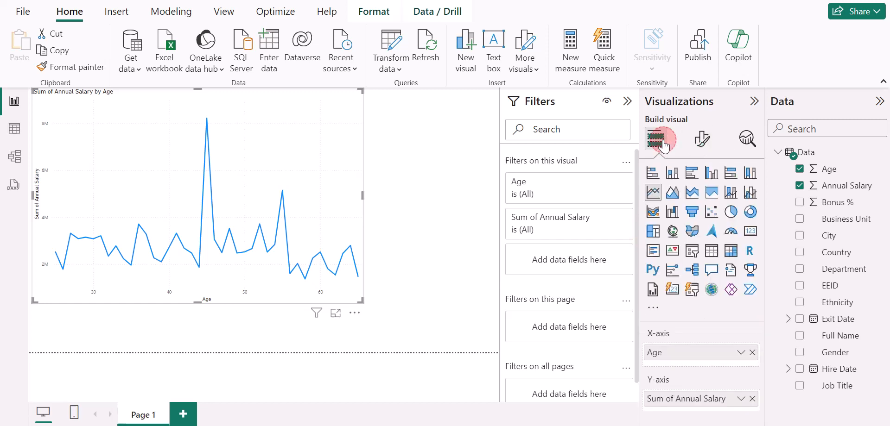
# Add a second report page and return to the line chart on Page 1.
pyautogui.click(182, 416)
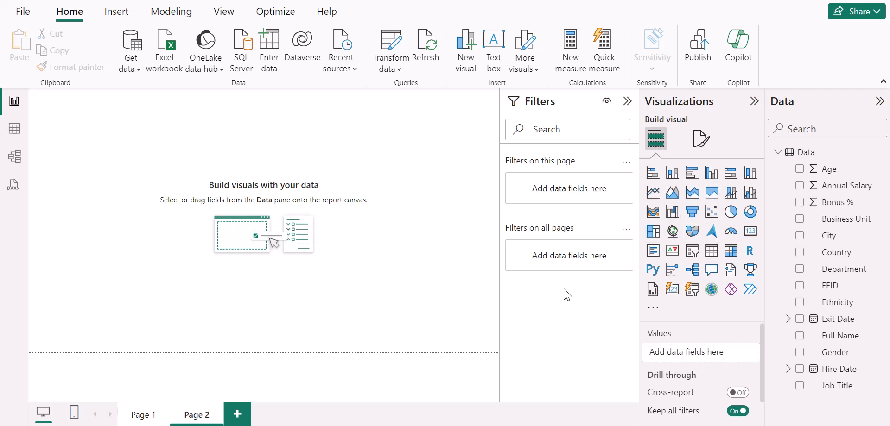
pyautogui.click(146, 416)
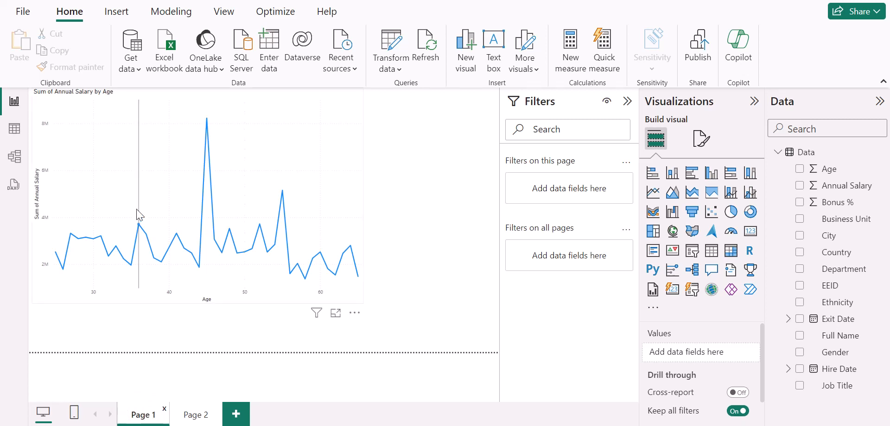
pyautogui.moveTo(138, 214)
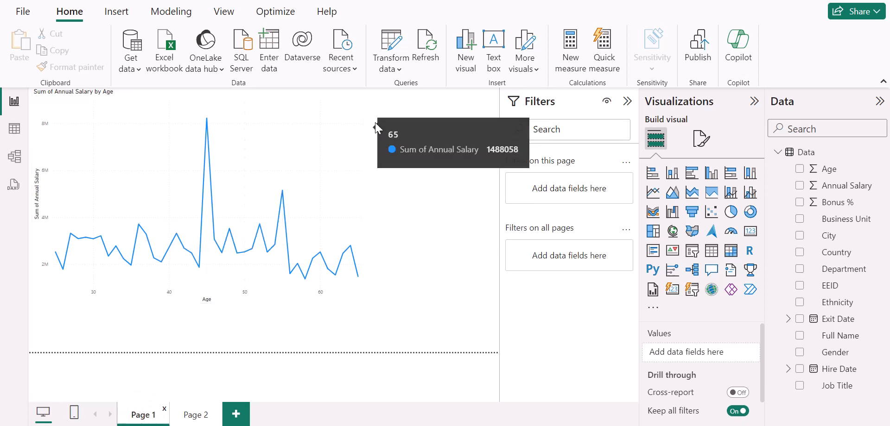
# Start publishing the report.
pyautogui.click(698, 51)
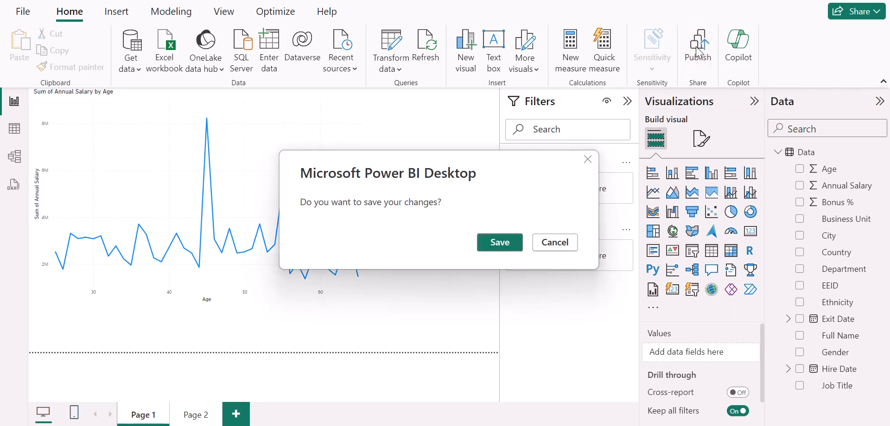